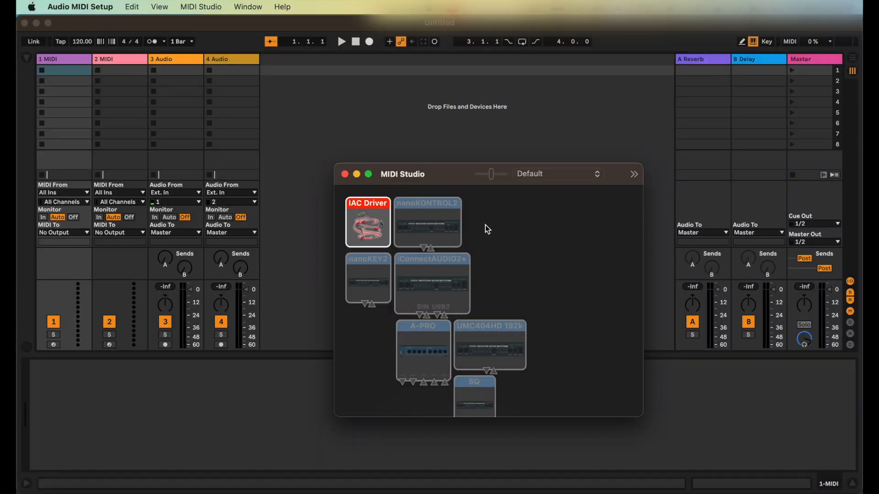
Open the MIDI Network Setup window from MIDI Studio.
click(247, 7)
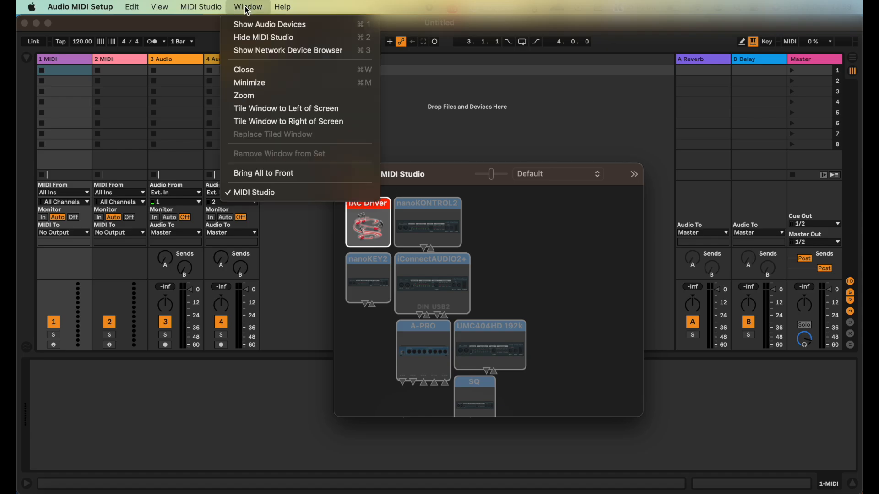
mouse_move(201, 7)
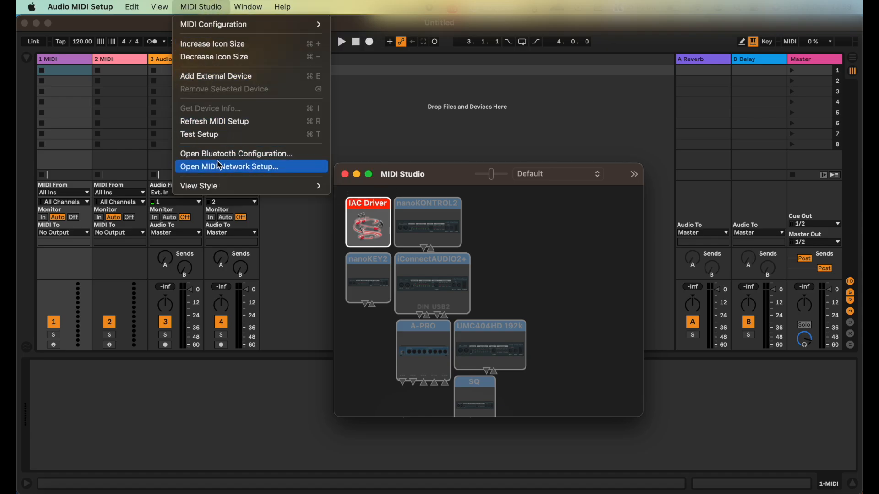
click(284, 167)
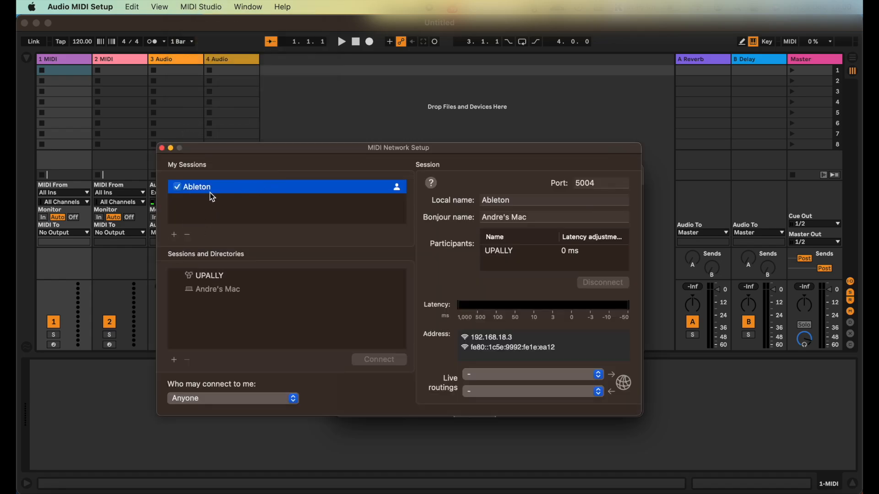
click(176, 236)
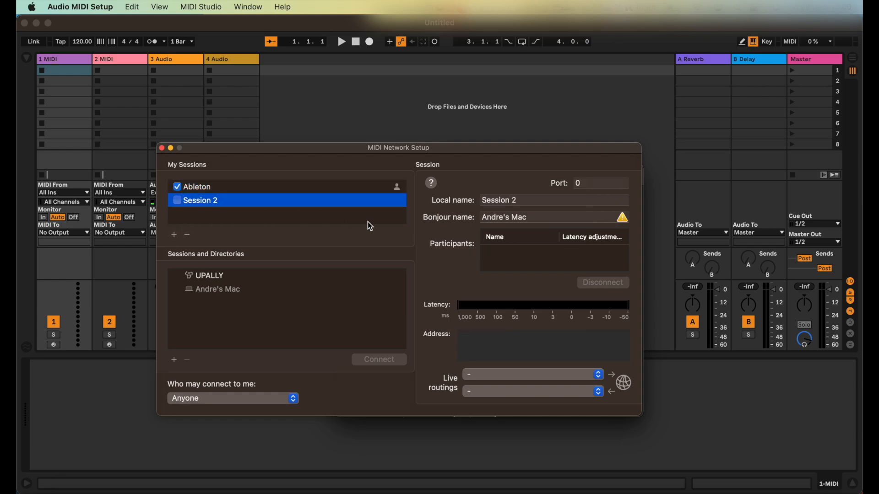
triple_click(503, 203)
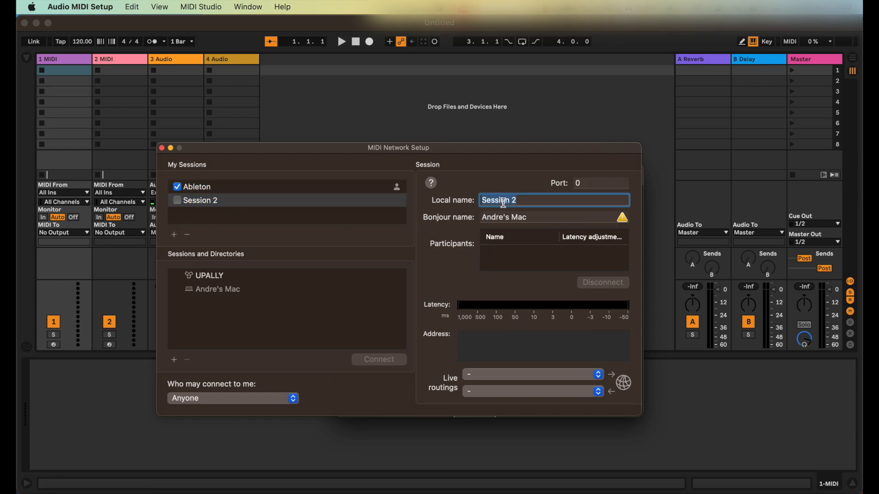
text(Ableton)
key(alt+BackSpace)
click(370, 213)
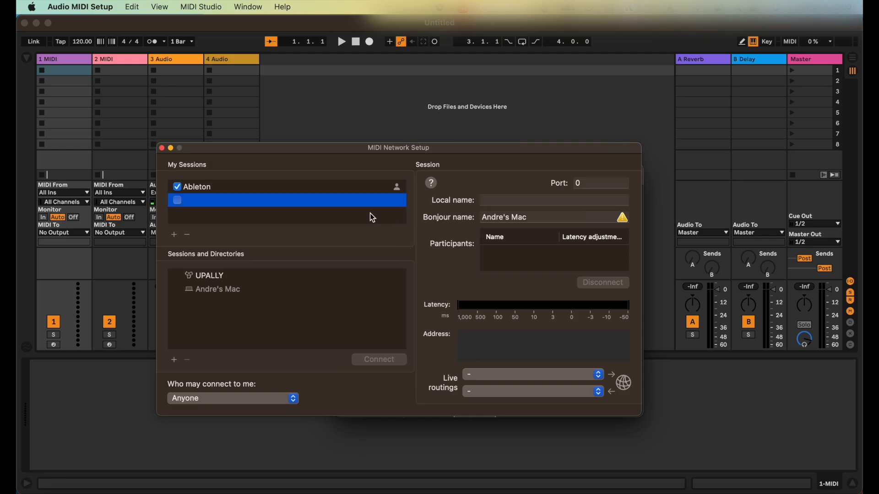
click(185, 236)
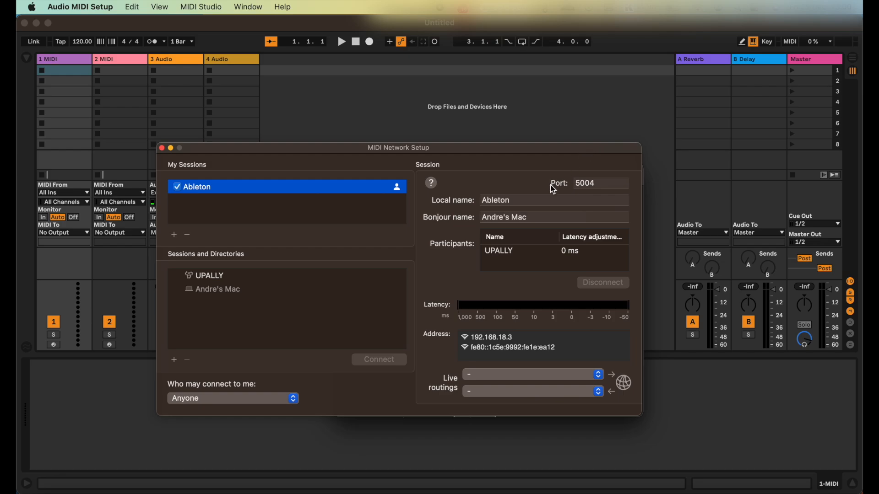
double_click(527, 200)
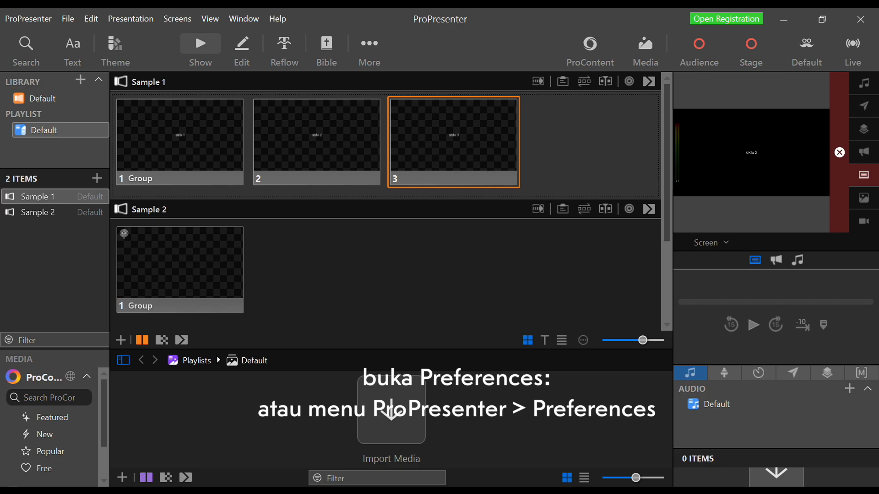
Open the preferences in ProPresenter.
key(ctrl+comma)
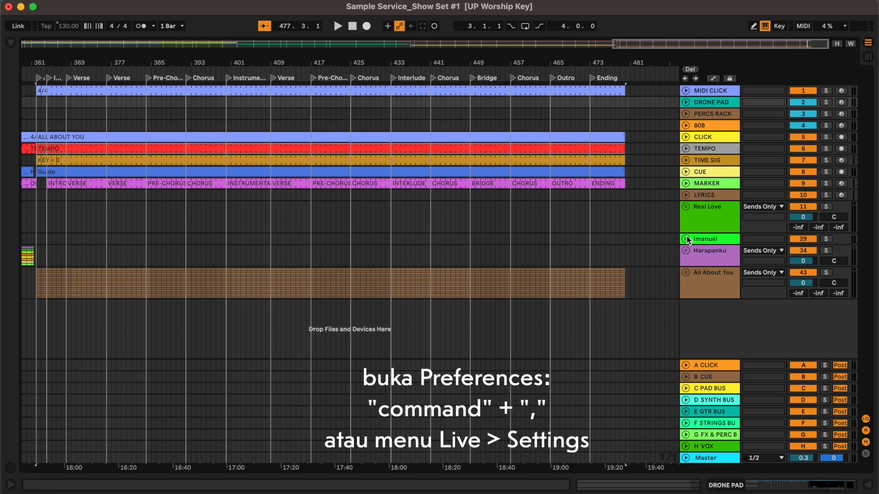
Switch to Ableton Live, review the Network (Ableton) port settings in the Link, Tempo and MIDI preferences, and close them.
key(super+comma)
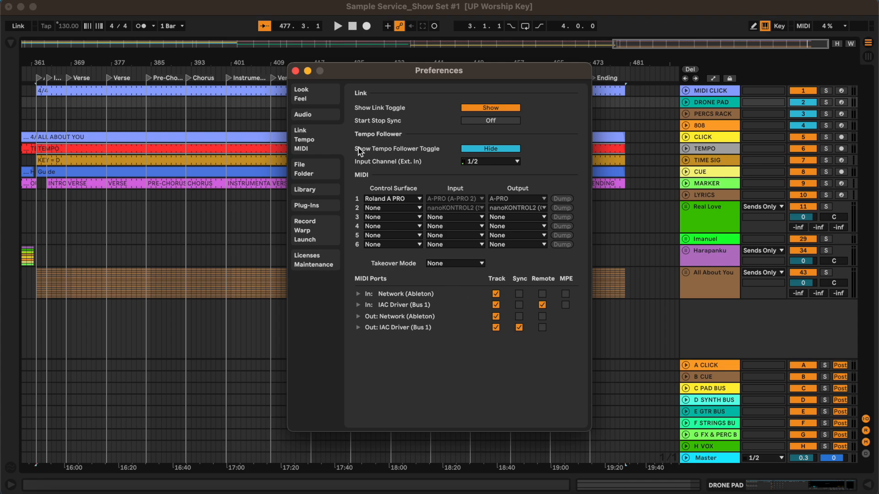
click(296, 71)
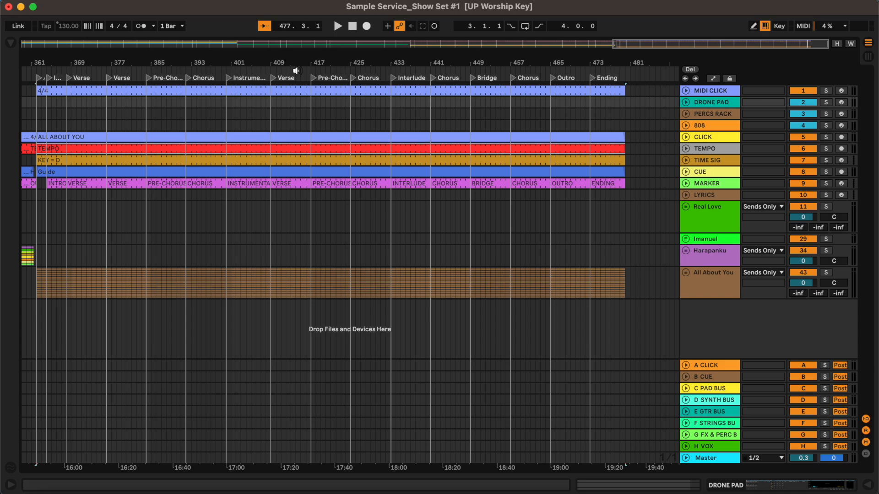
Insert a new MIDI track directly below the LYRICS track.
click(699, 197)
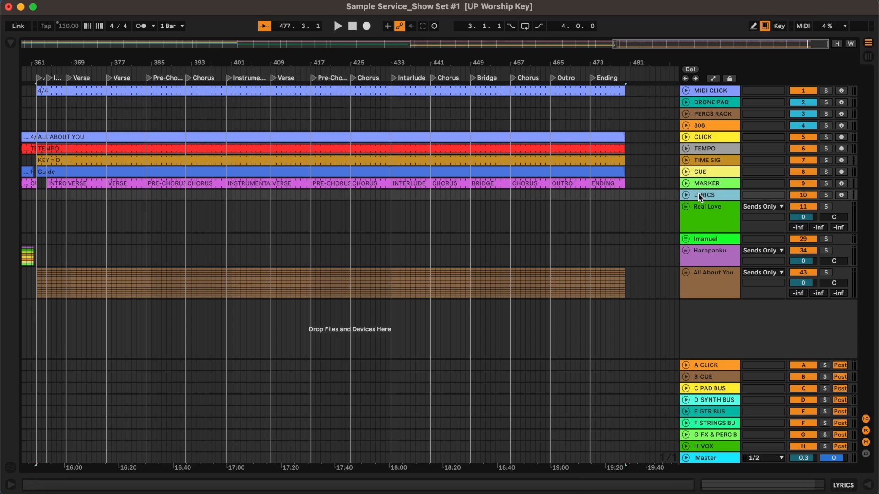
key(super+shift+t)
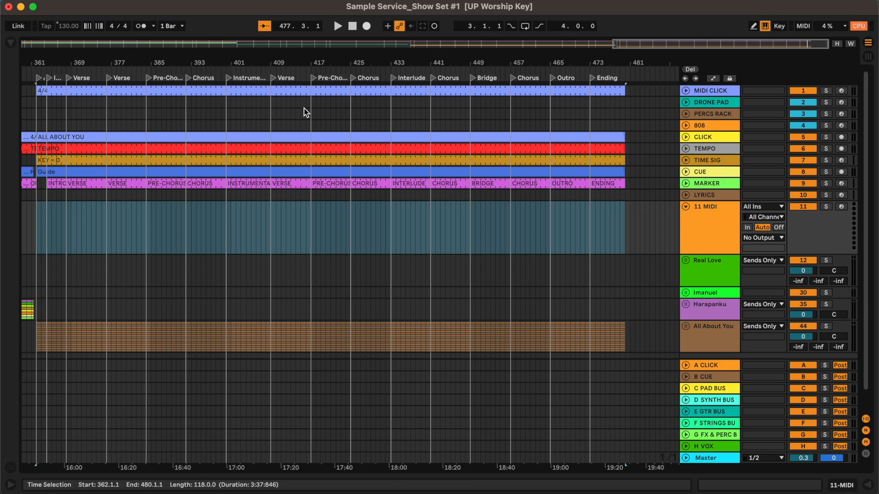
Place the Slide 1, Slide 2 and Slide 3 trigger clips on the new MIDI track at bars 239, 241 and 243, in Harapanku's intro.
click(13, 43)
scroll(307, 221, left, 15)
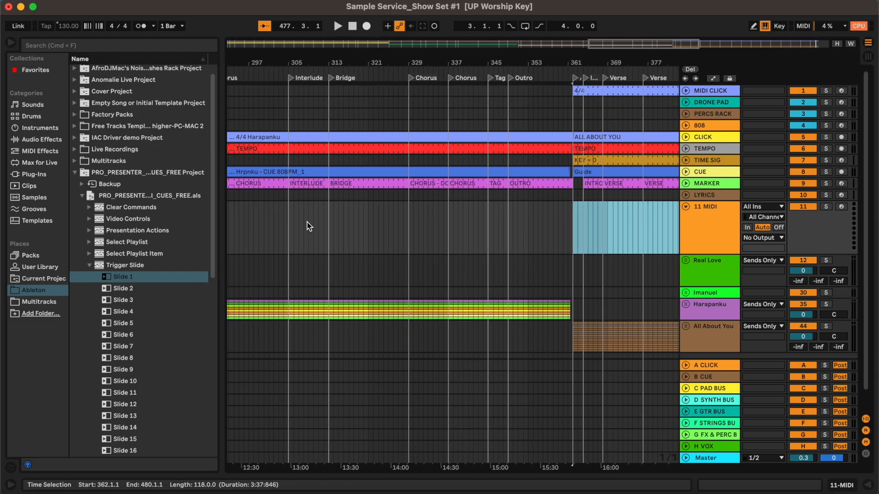
scroll(307, 222, left, 1)
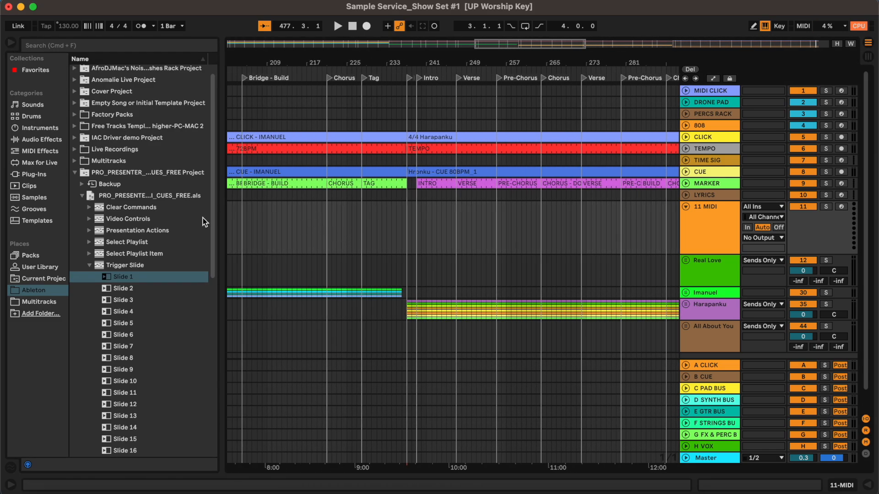
drag(132, 276, 414, 223)
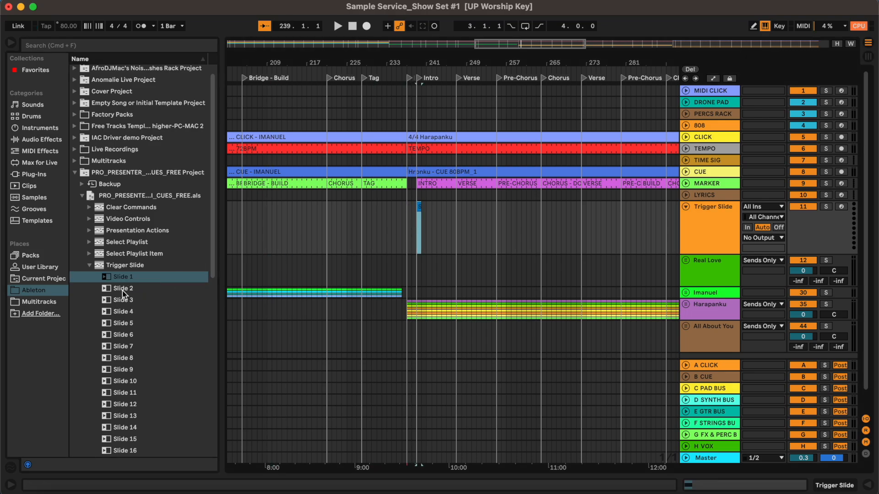
drag(122, 290, 429, 209)
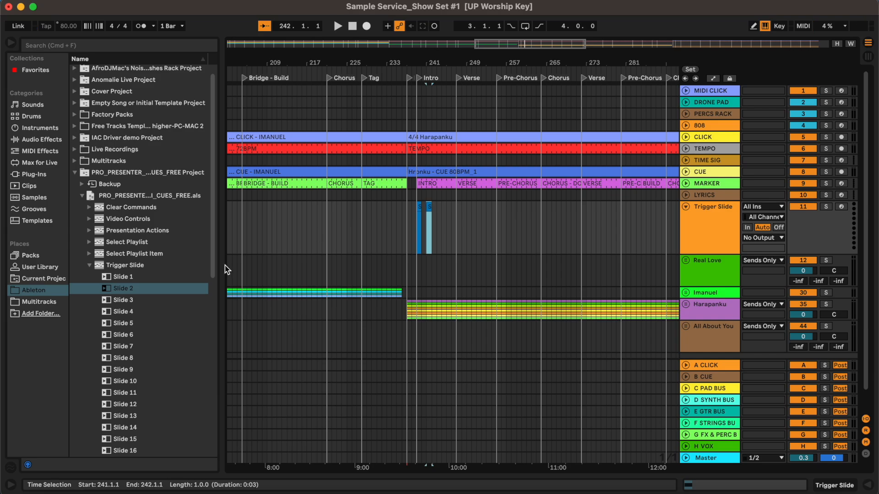
drag(192, 300, 442, 221)
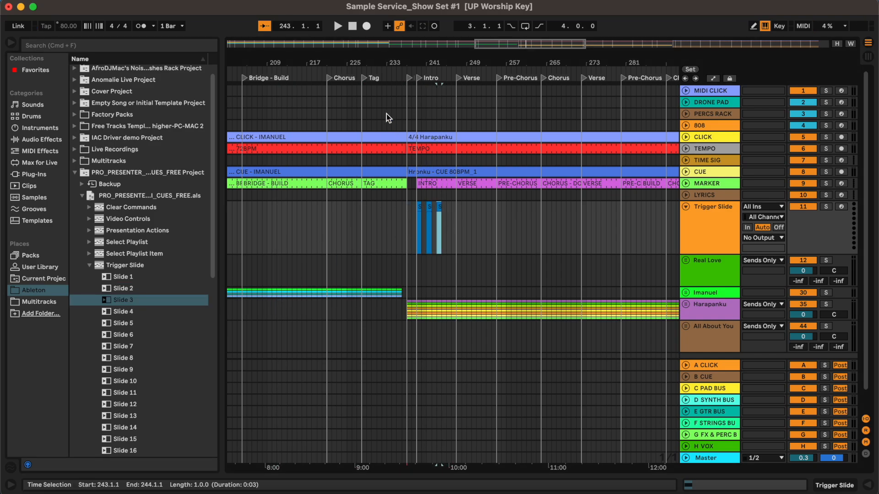
Place the Select Playlist Item 2 clip on the Trigger Slide track at bar 362, where All About You starts.
scroll(401, 266, right, 15)
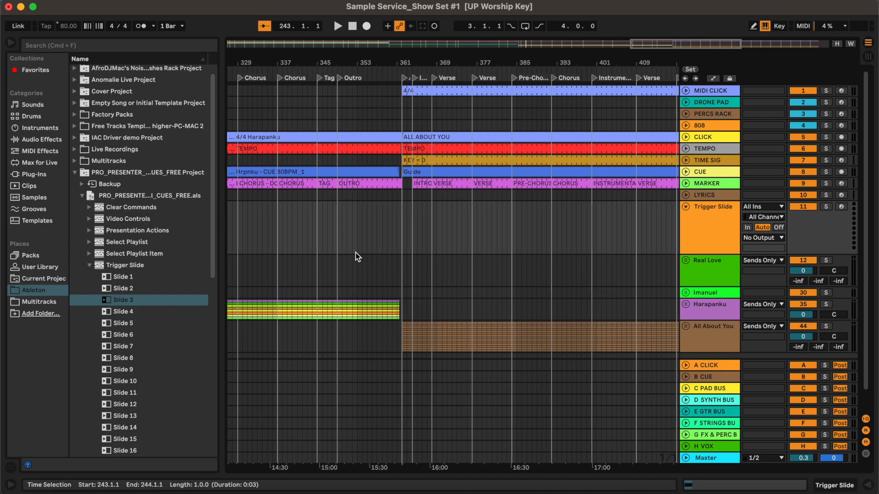
click(89, 253)
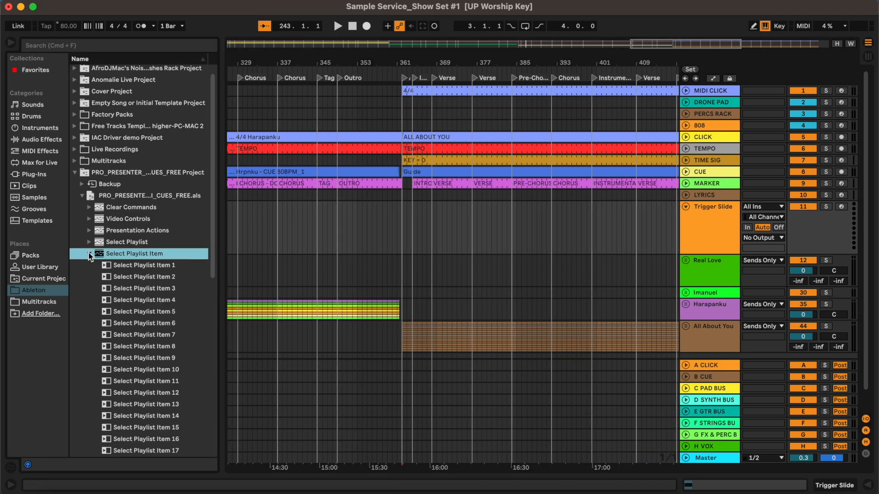
drag(111, 278, 402, 212)
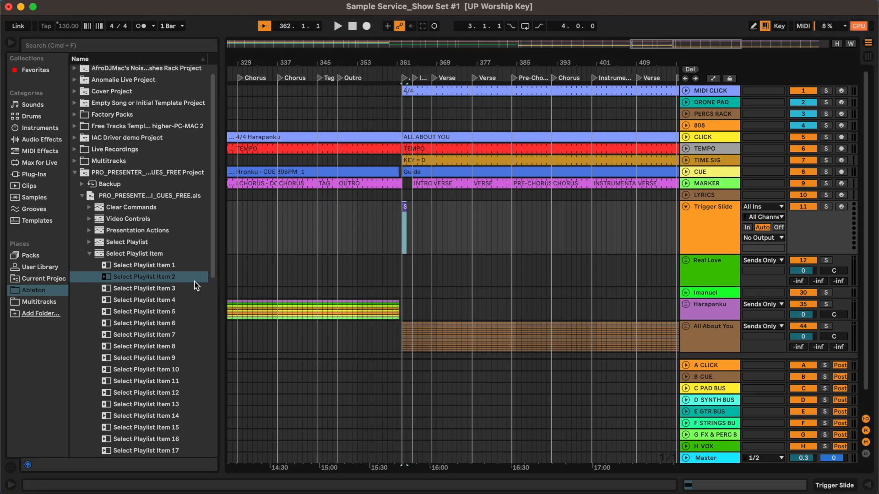
Place the Slide 1 trigger clip directly after the Select Playlist Item 2 clip on the Trigger Slide track.
scroll(152, 289, down, 4)
scroll(152, 289, down, 10)
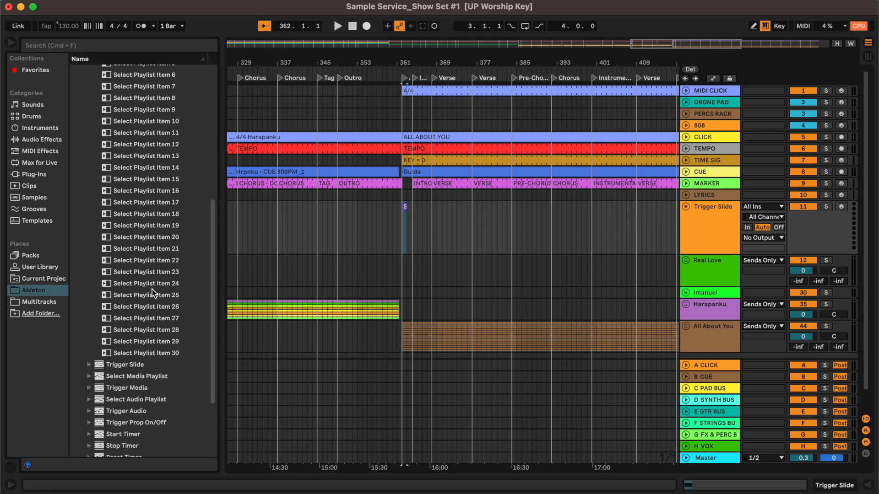
click(89, 272)
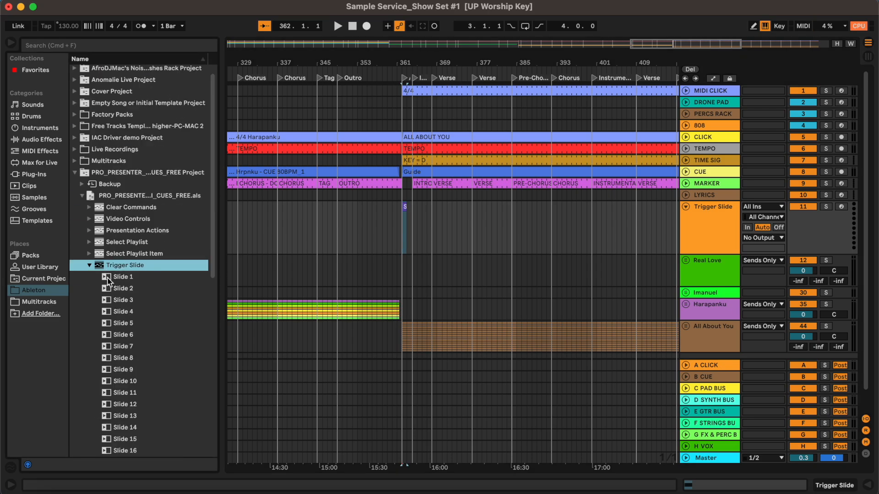
drag(181, 276, 405, 209)
click(386, 234)
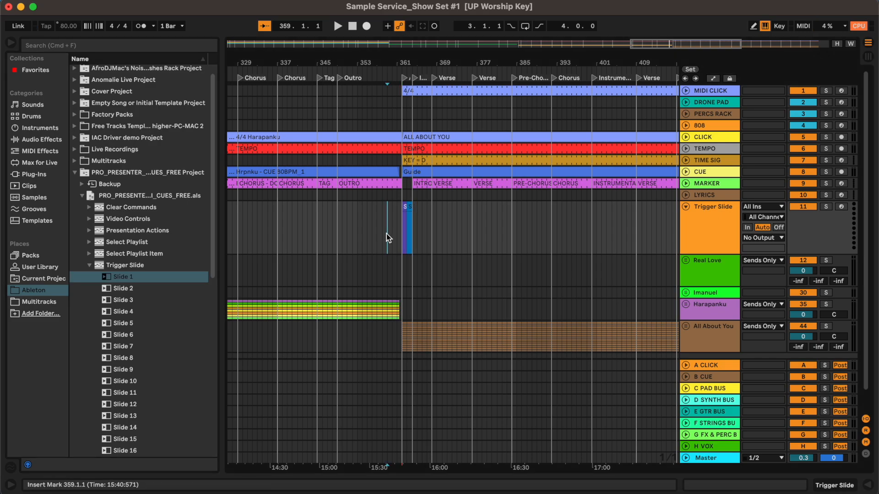
Route the Trigger Slide track's MIDI output to Network (Ableton) and set its input to No Input.
scroll(387, 235, left, 10)
scroll(385, 233, left, 10)
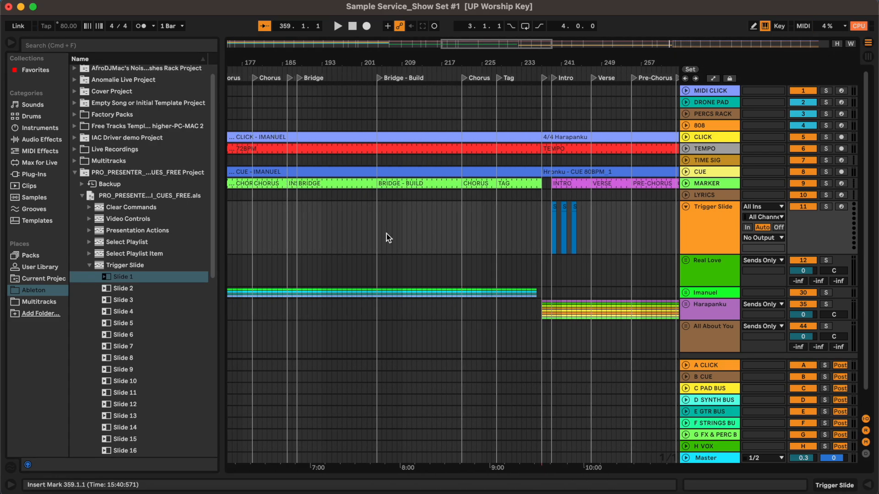
click(10, 43)
scroll(455, 218, right, 4)
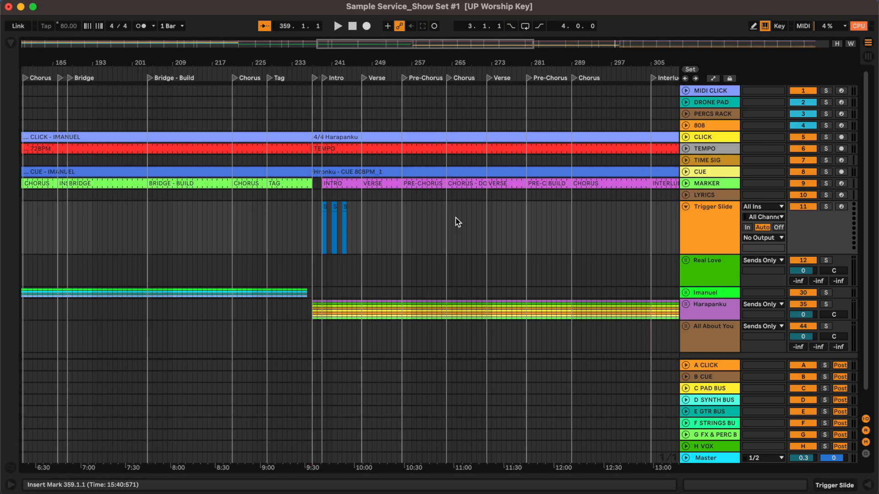
click(777, 240)
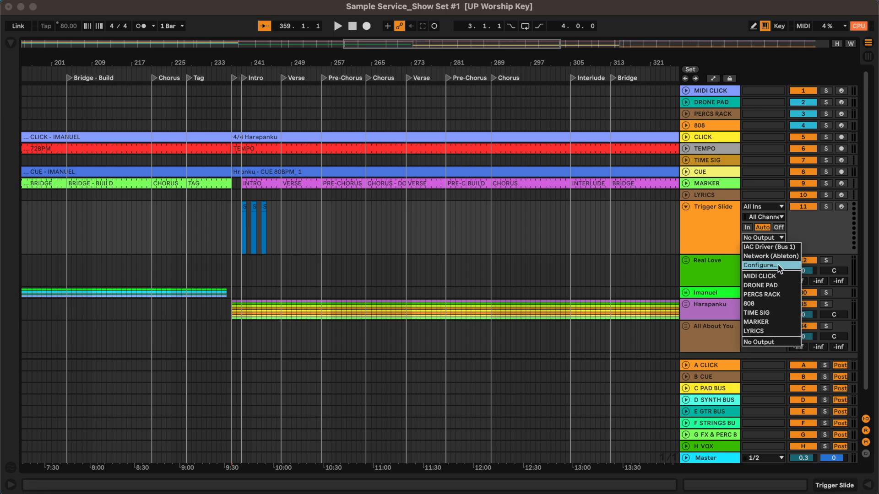
click(776, 257)
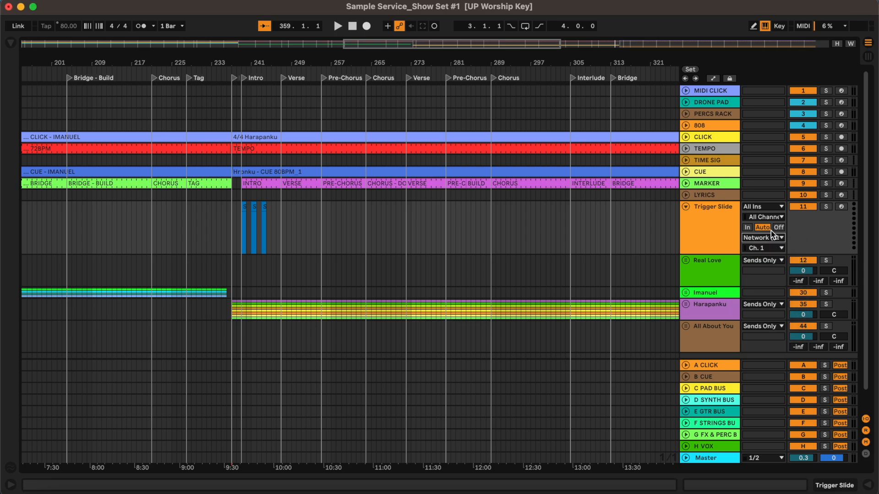
click(760, 207)
click(765, 330)
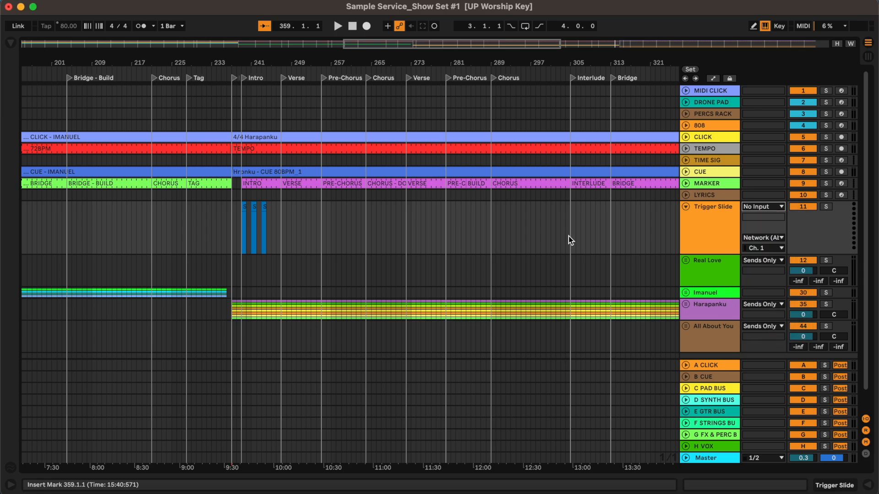
Play the arrangement from just before Harapanku through the three slide clips to test the ProPresenter triggers, and stop playback.
click(231, 220)
key(space)
scroll(253, 365, up, 3)
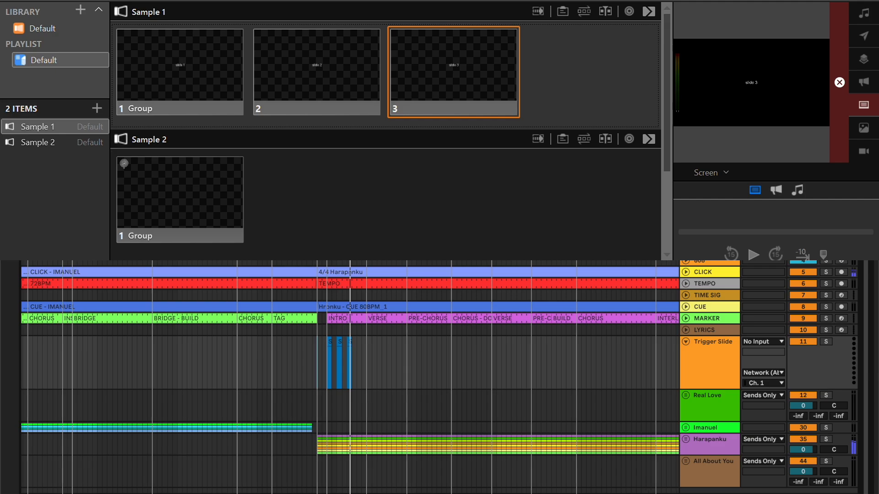
key(space)
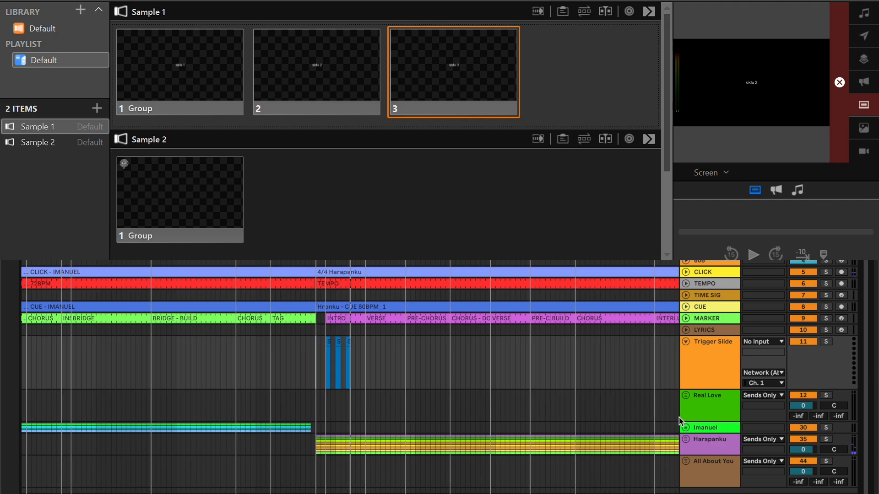
Play the arrangement from just before All About You to test the playlist item and slide cues.
scroll(619, 347, right, 7)
scroll(618, 349, right, 5)
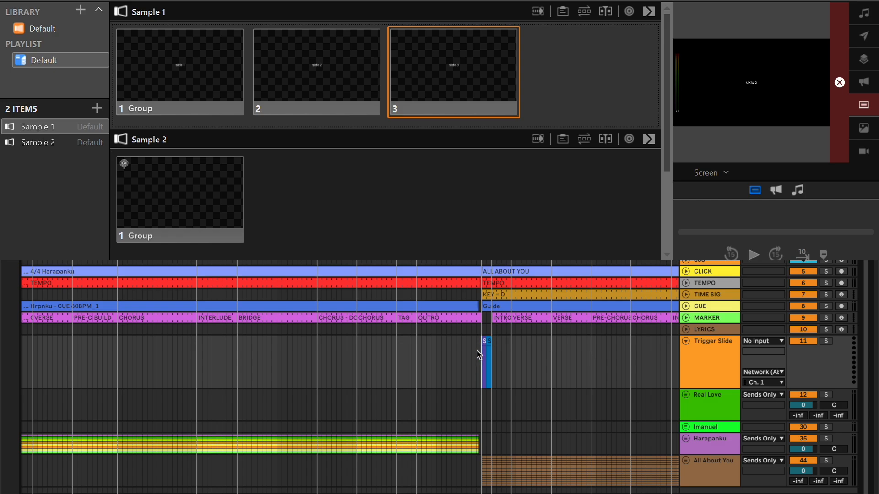
click(475, 351)
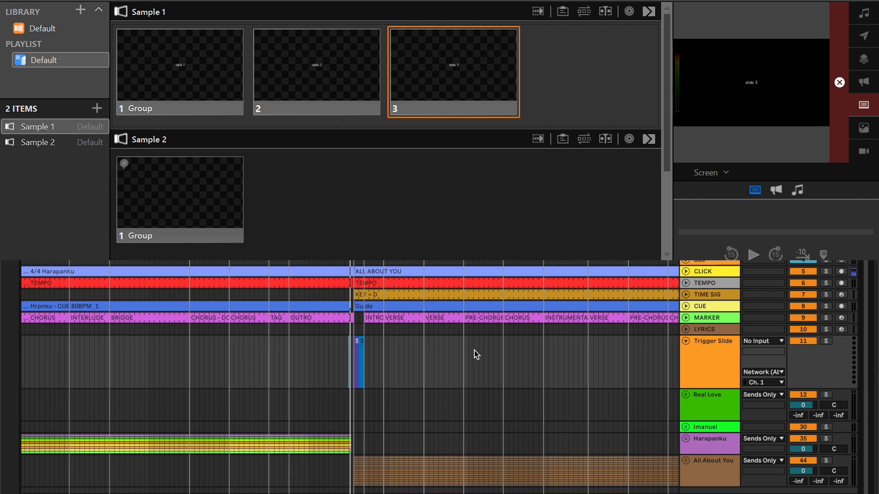